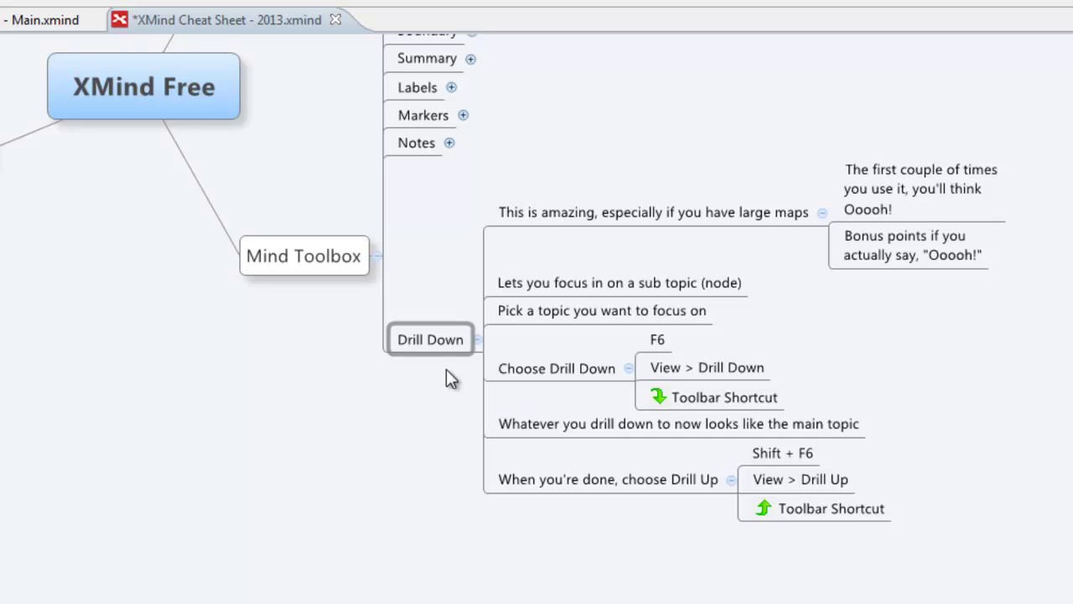
Select the Drill Down topic and scroll around the map.
left_click(430, 347)
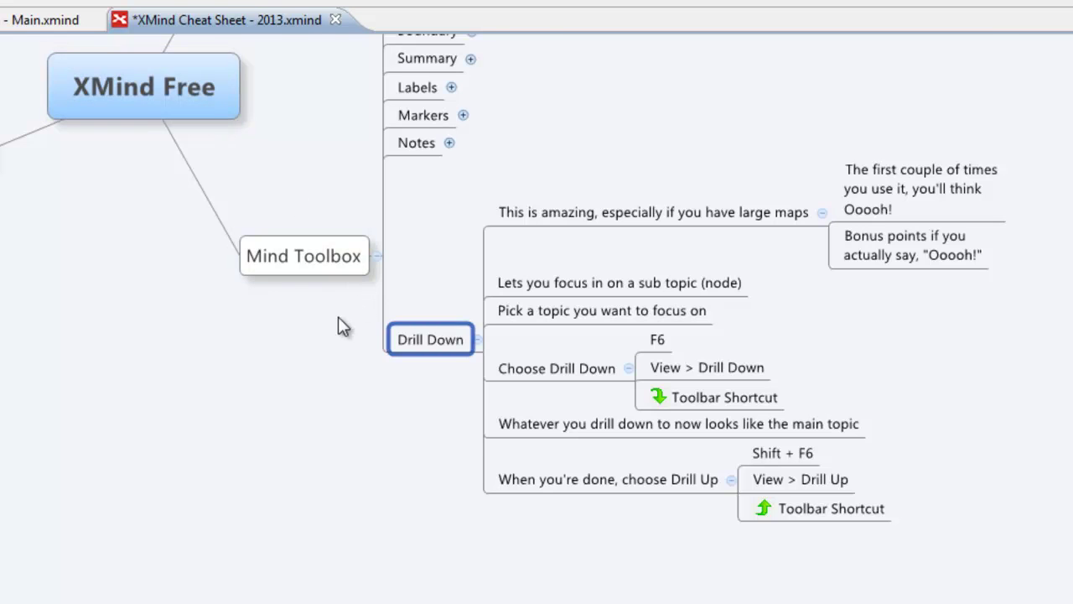
scroll(338, 316, "up", 3)
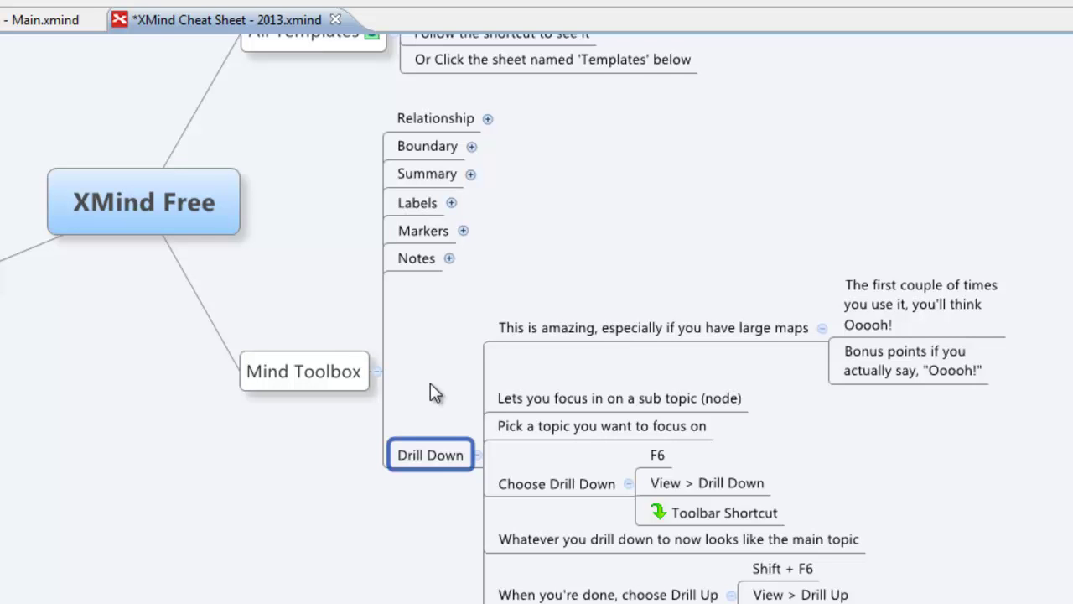
scroll(432, 369, "down", 3)
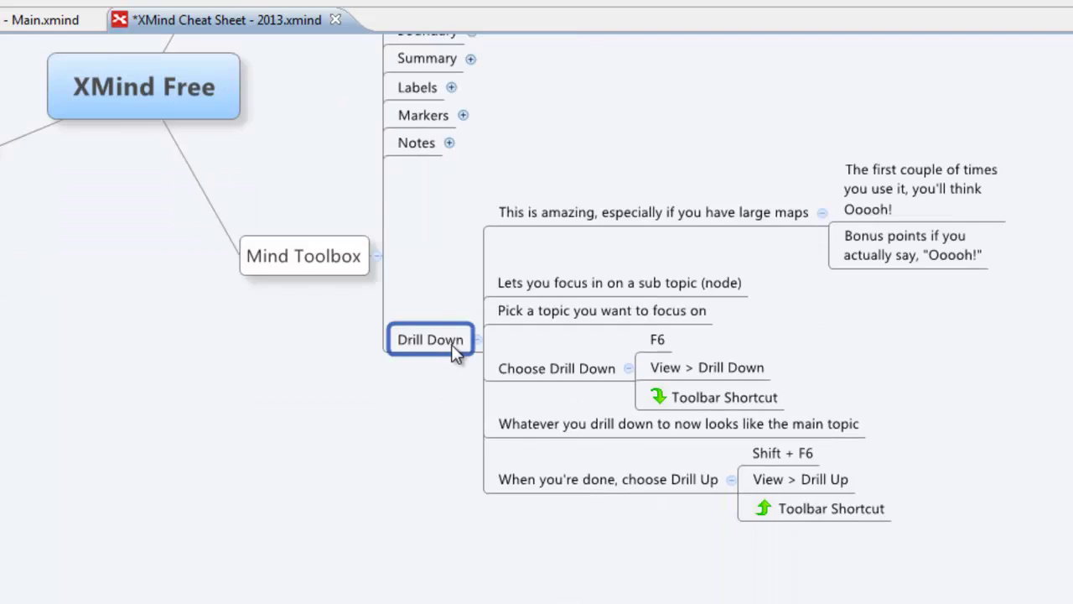
scroll(445, 351, "down", 3)
scroll(432, 354, "up", 3)
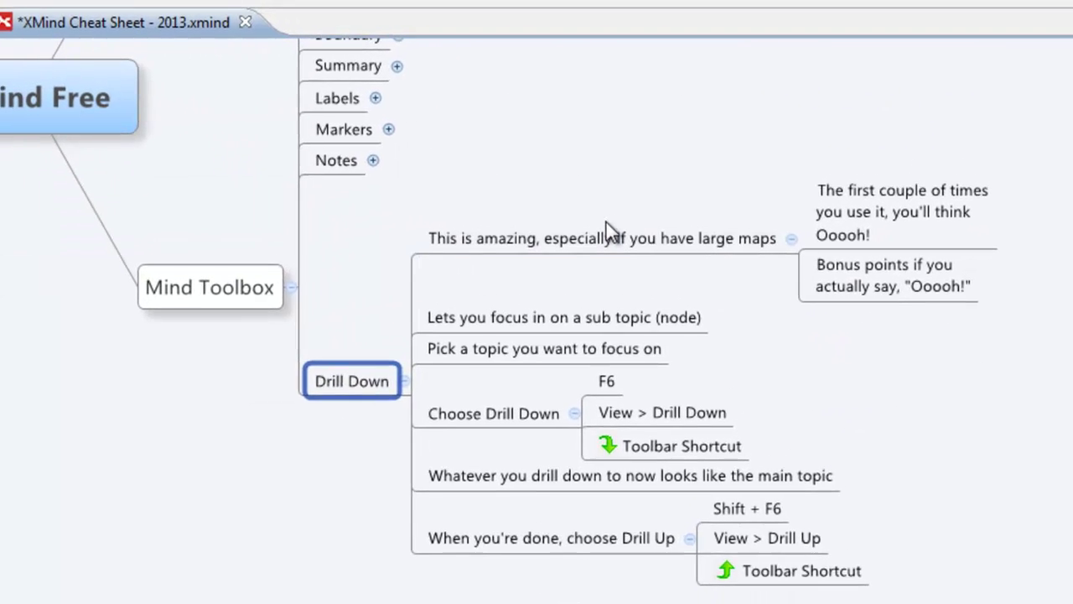
Browse the Drill Down branch's subtopics, through Mind Toolbox, bringing the whole branch into view.
left_click(587, 214)
left_click(875, 280)
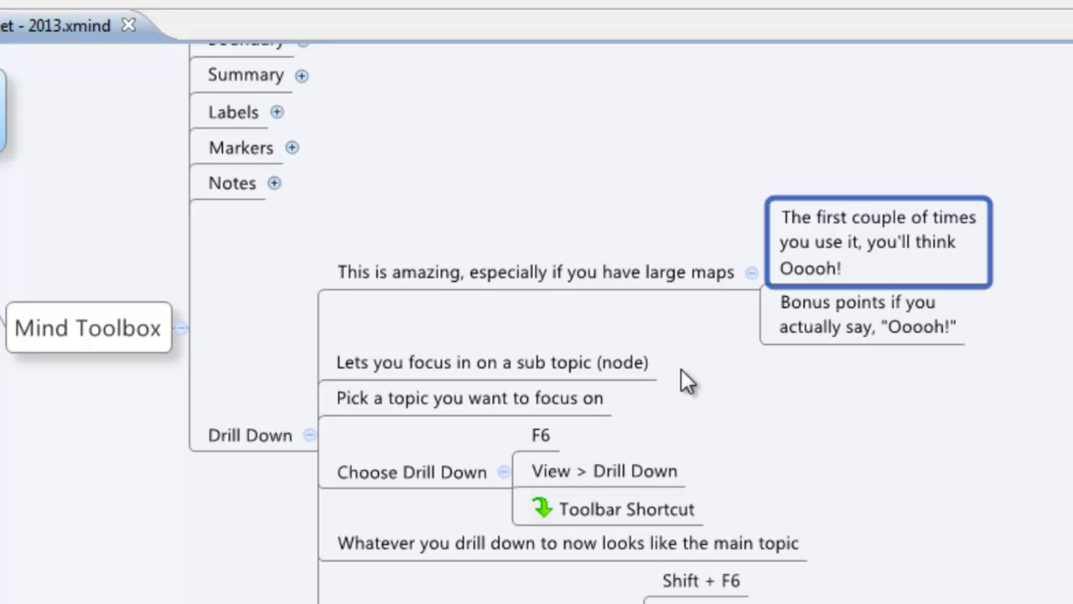
left_click(527, 365)
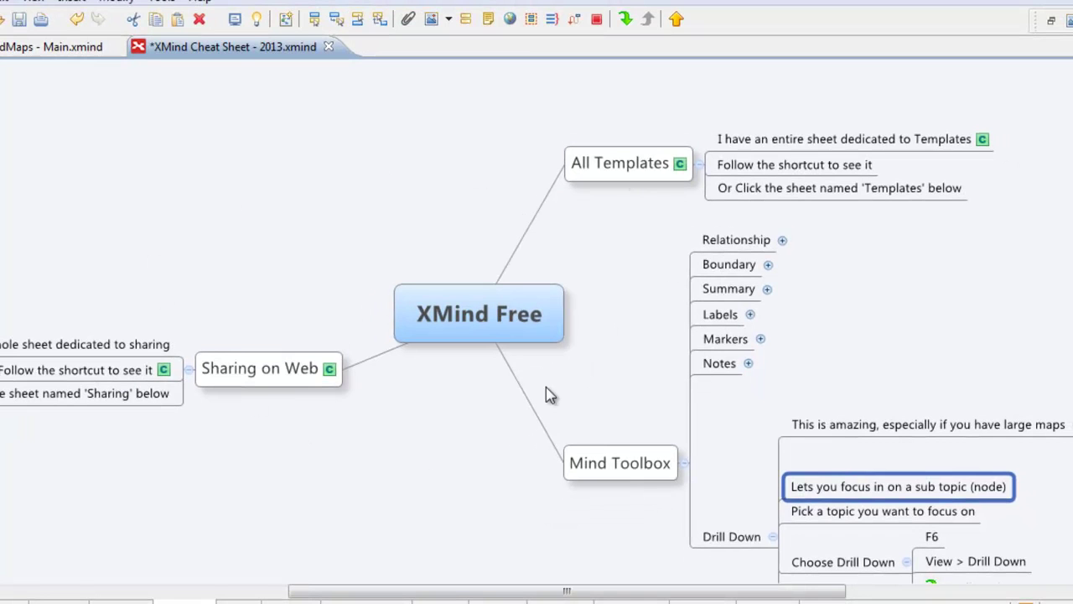
left_click(608, 471)
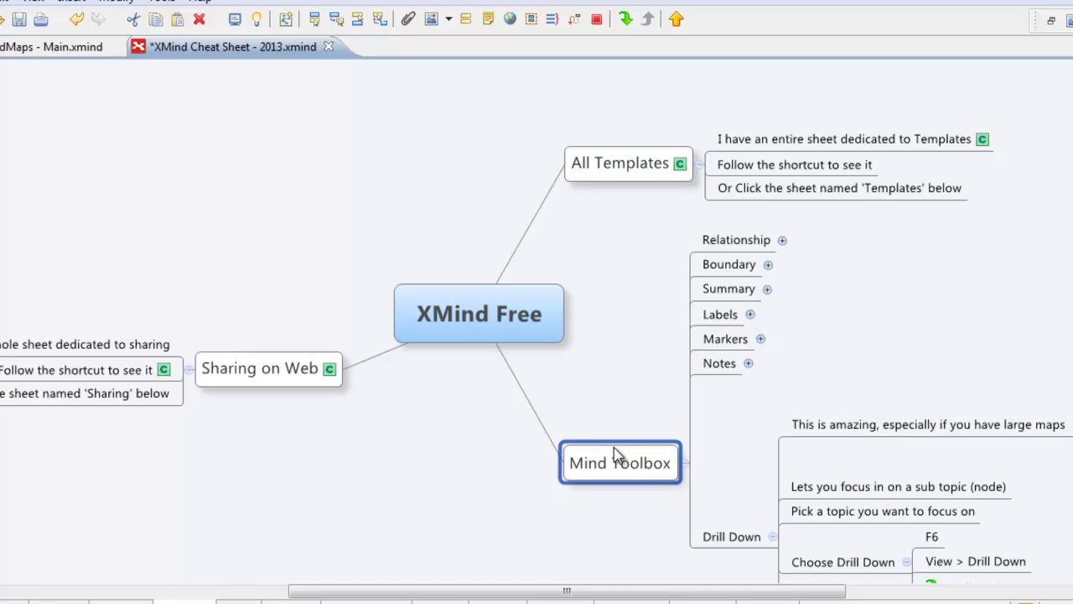
mouse_move(731, 484)
left_mouse_down()
mouse_move(509, 271)
mouse_move(545, 319)
left_mouse_up()
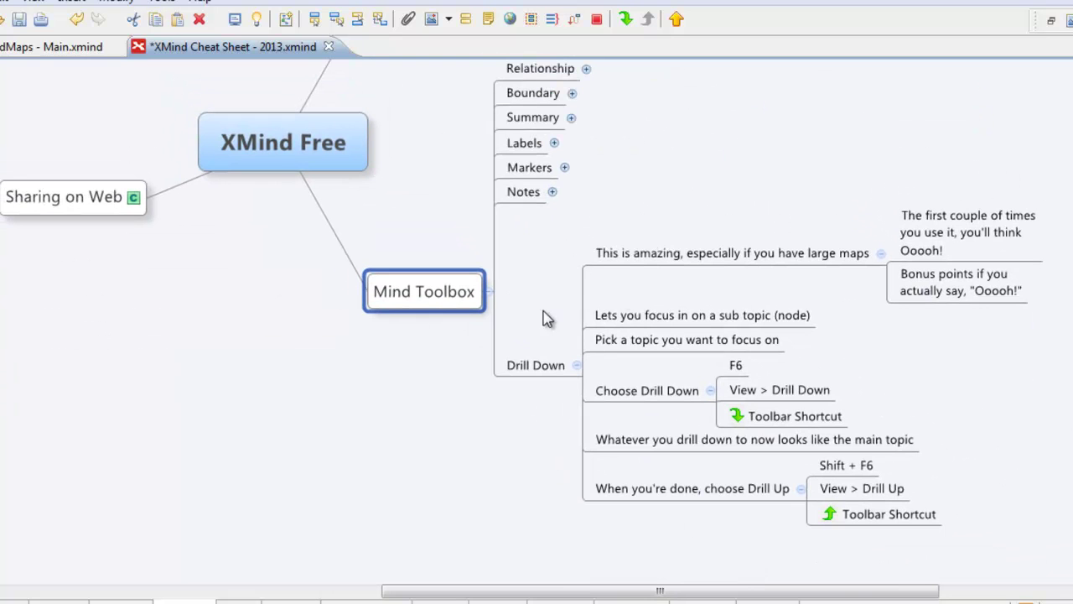
Check the Choose Drill Down notes and the View menu's Drill Down command.
left_click(651, 392)
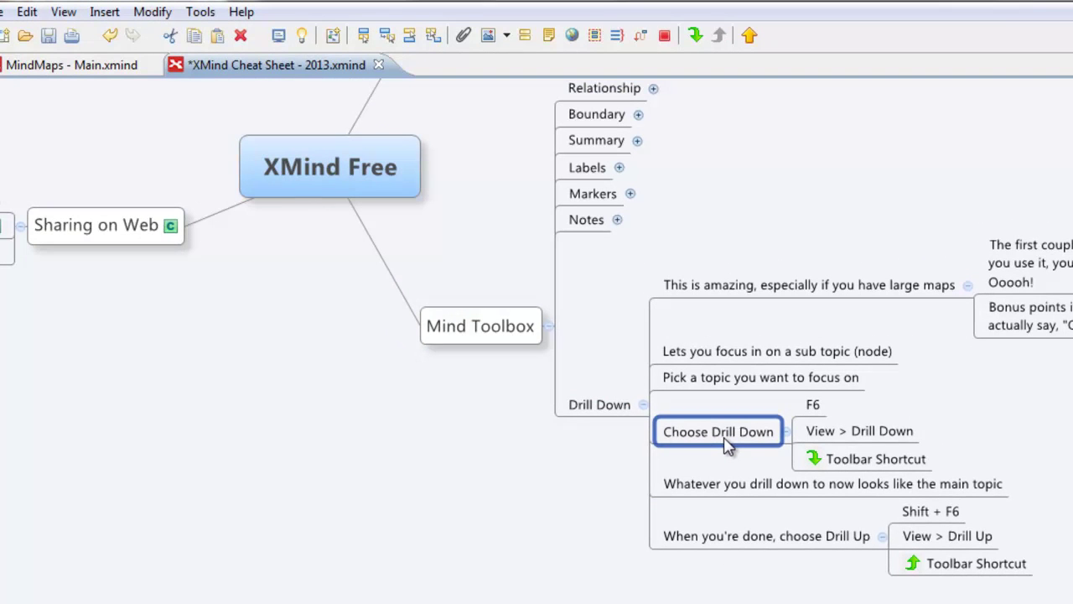
left_click(828, 430)
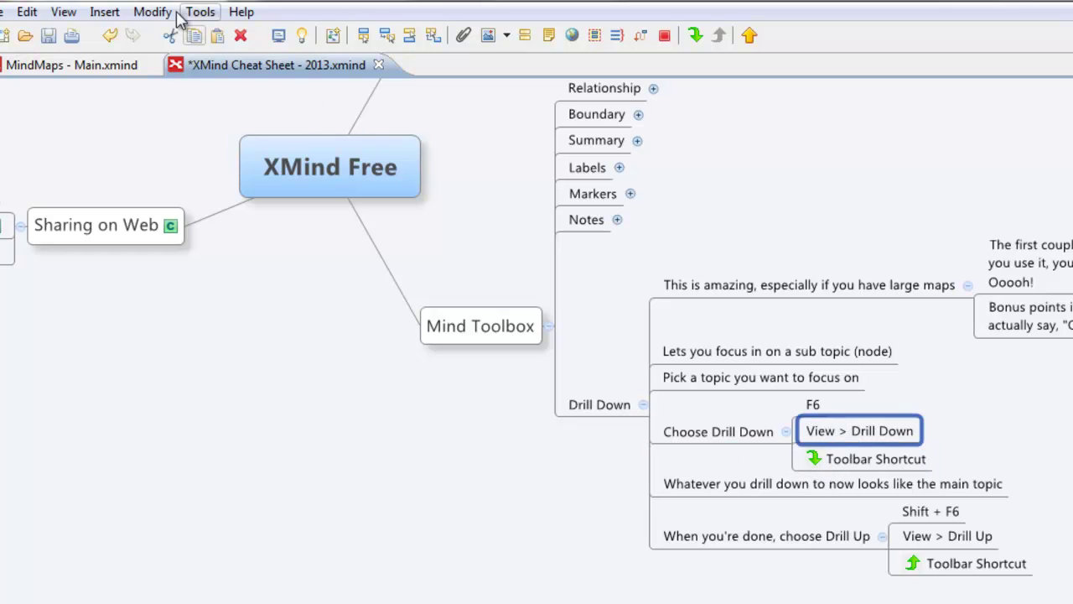
left_click(62, 12)
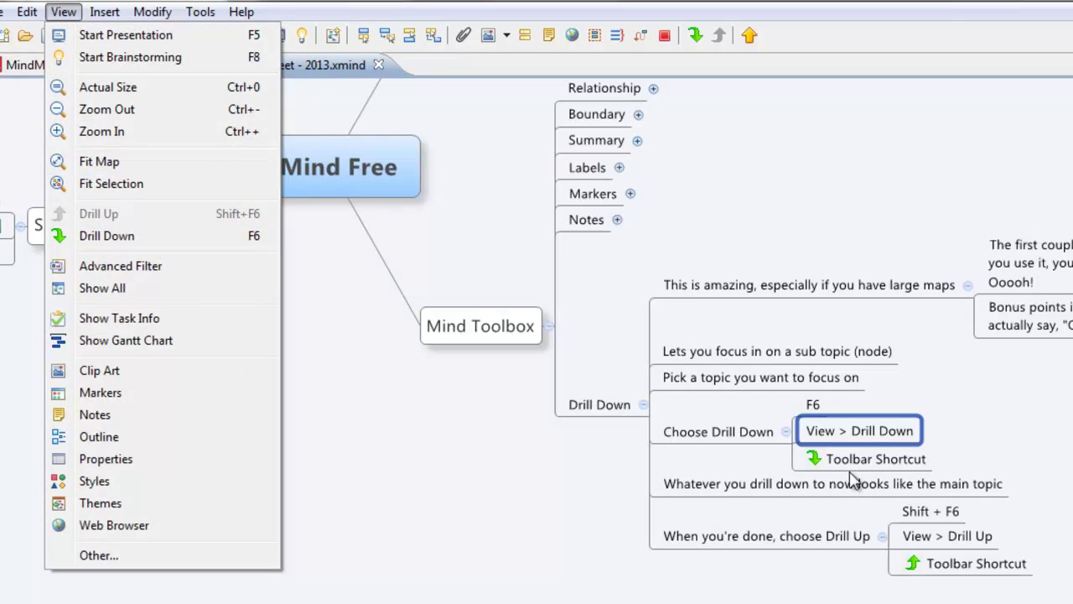
left_click(849, 470)
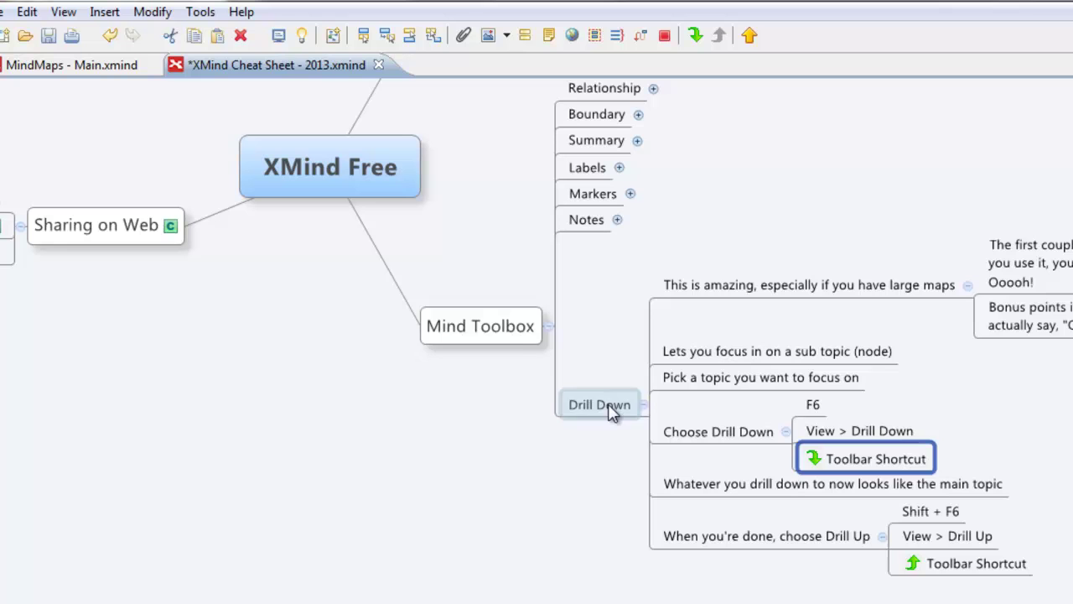
Drill down so the Drill Down topic becomes the temporary central topic.
left_click(520, 345)
left_click(587, 409)
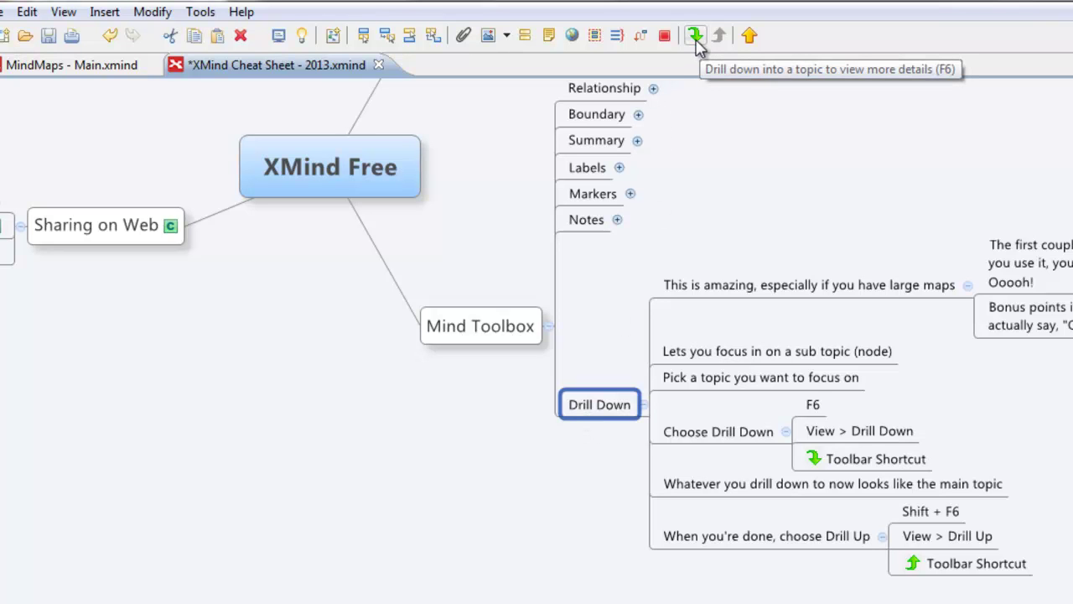
left_click(695, 38)
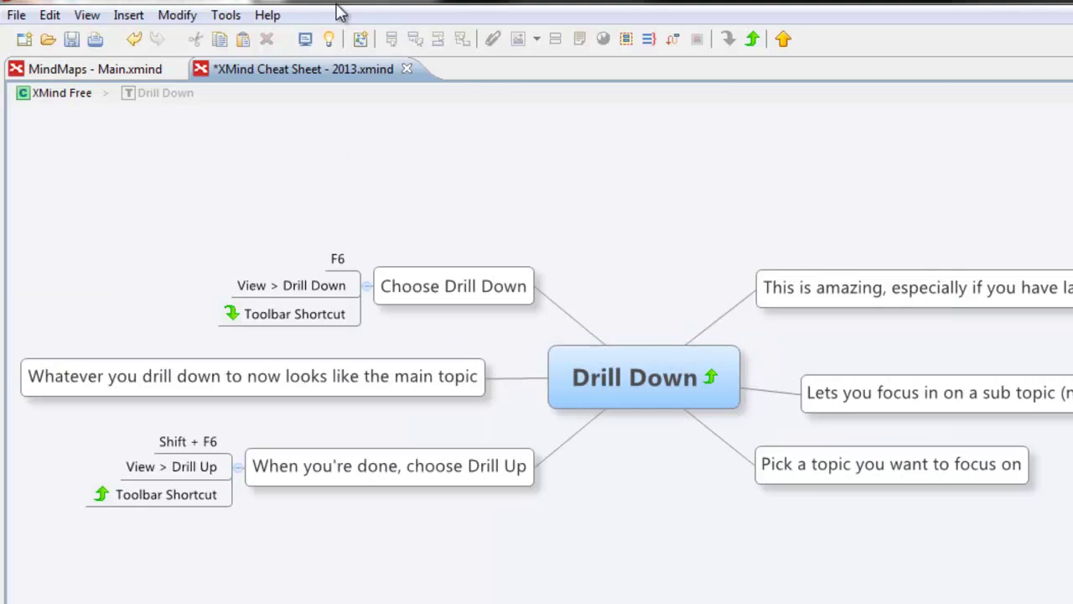
Drill Up to the full map, then select 'The first couple of times' and 'Bonus points' topics.
left_click(87, 15)
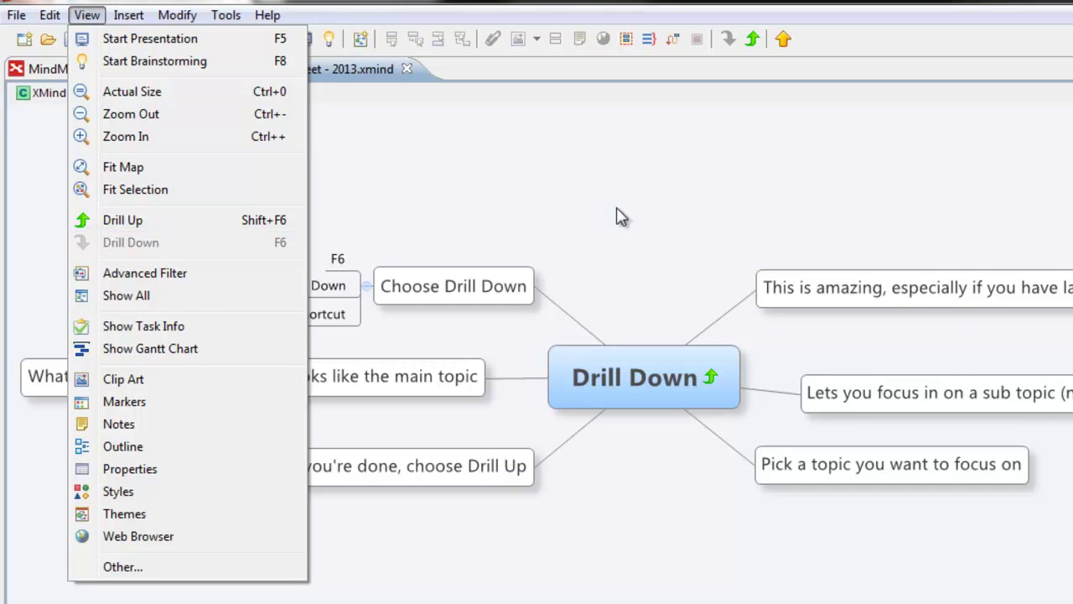
left_click(707, 208)
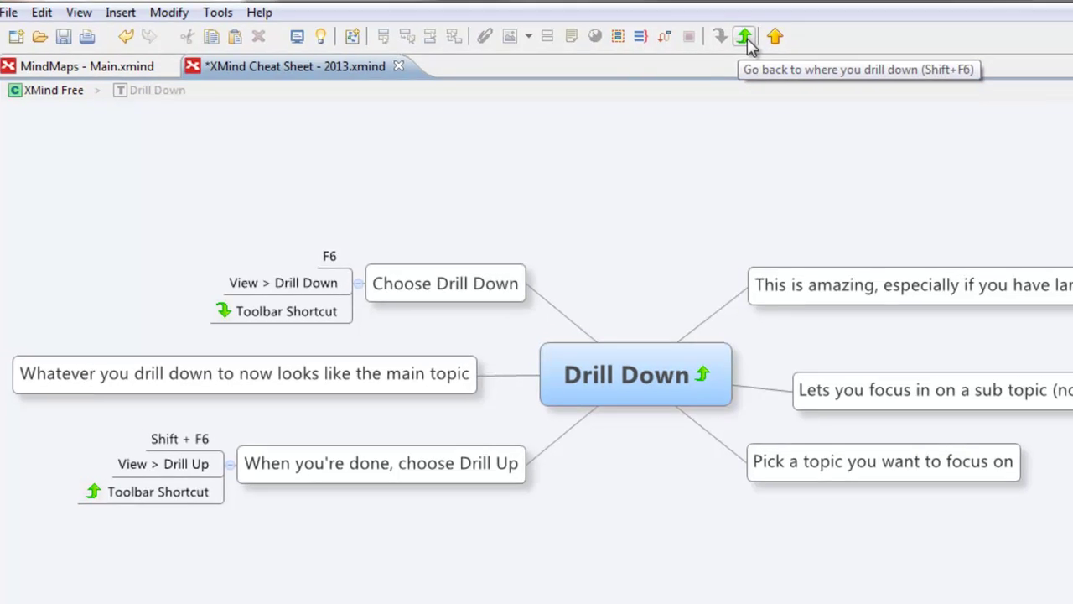
left_click(753, 39)
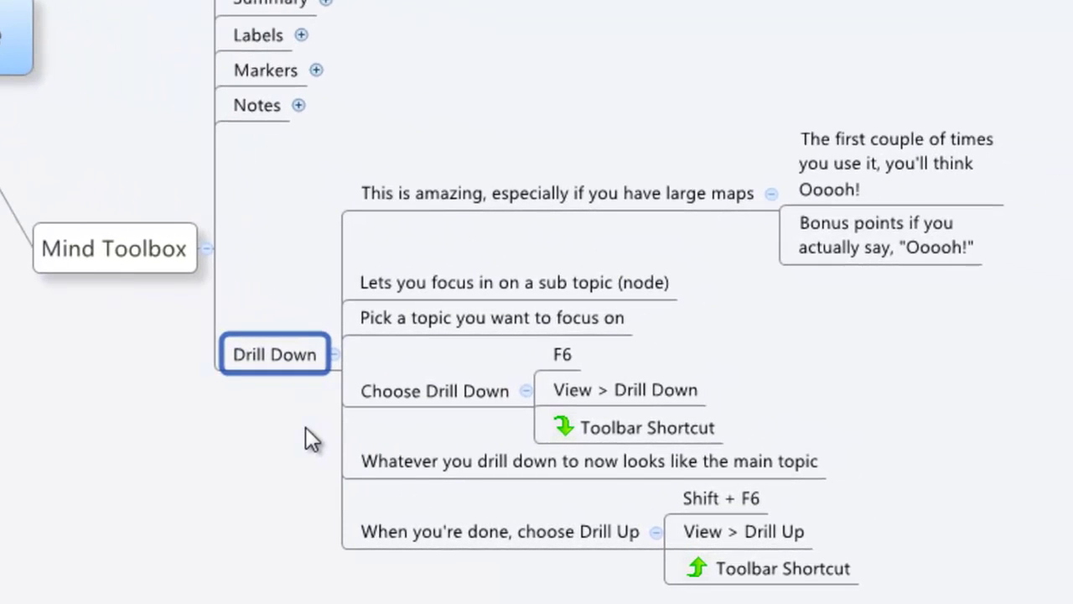
left_click(891, 166)
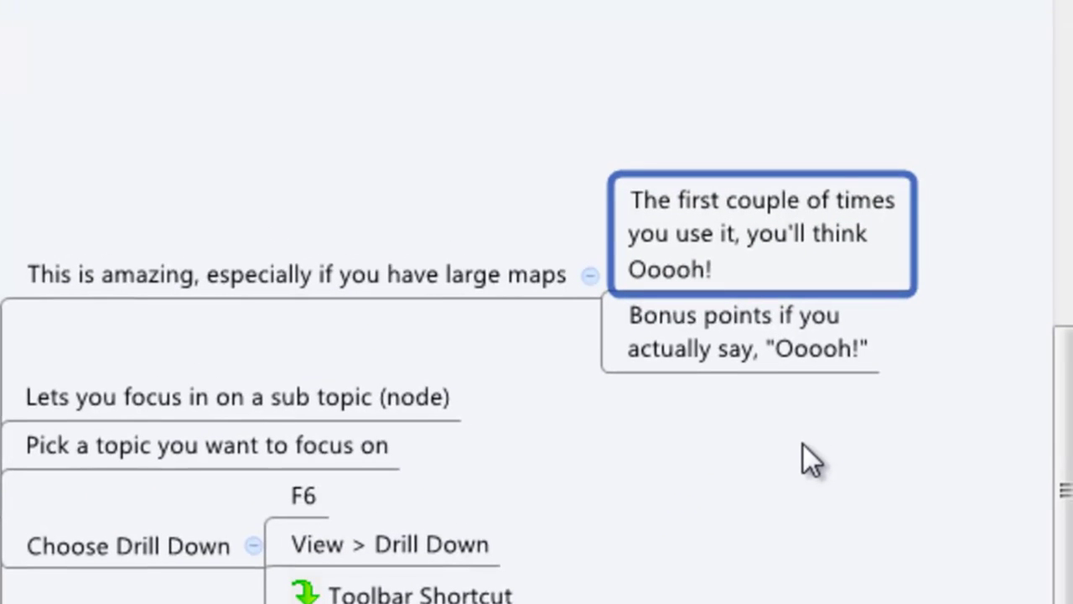
left_click(773, 356)
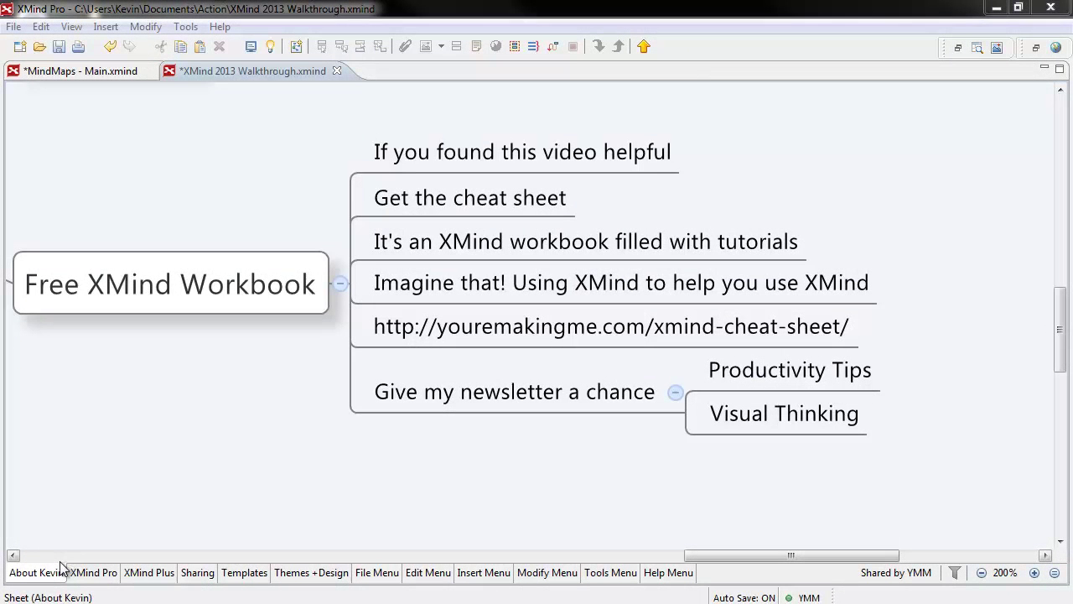
left_click(143, 573)
left_click(379, 573)
left_click(432, 574)
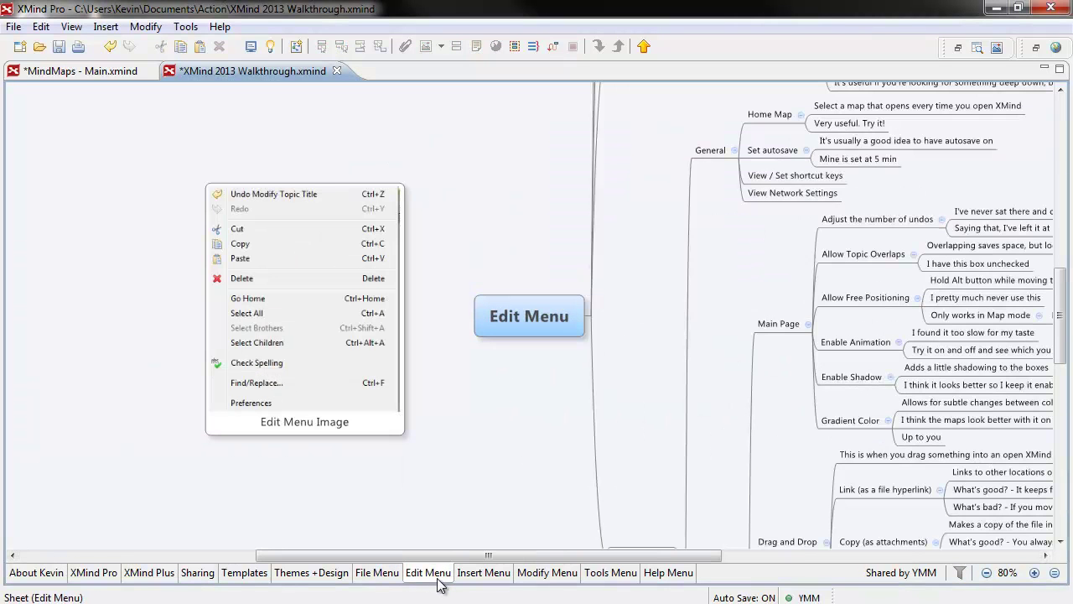
left_click(56, 577)
mouse_move(36, 572)
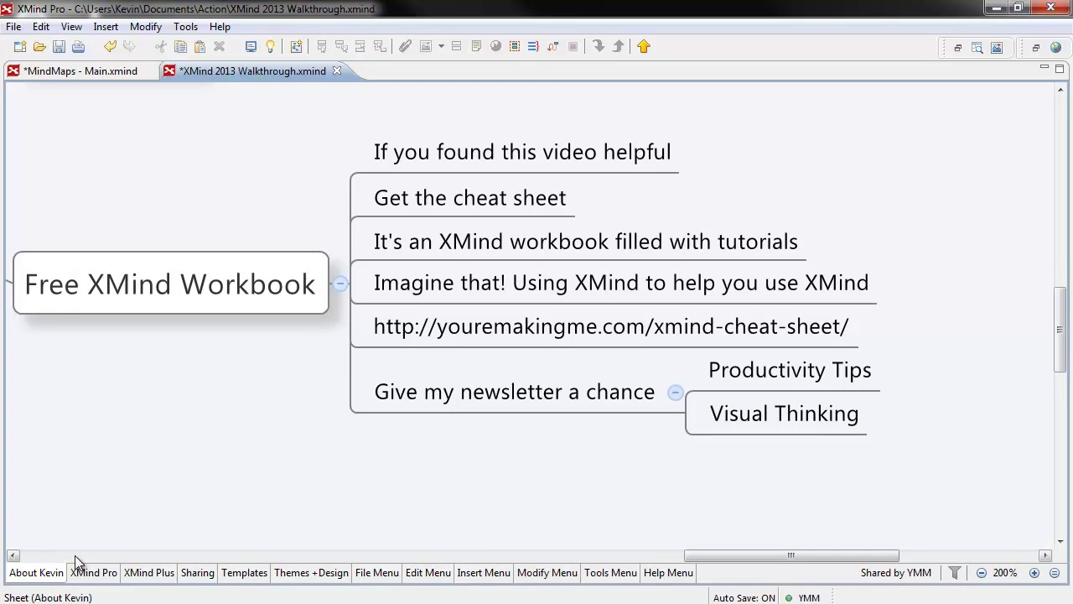
left_click(480, 336)
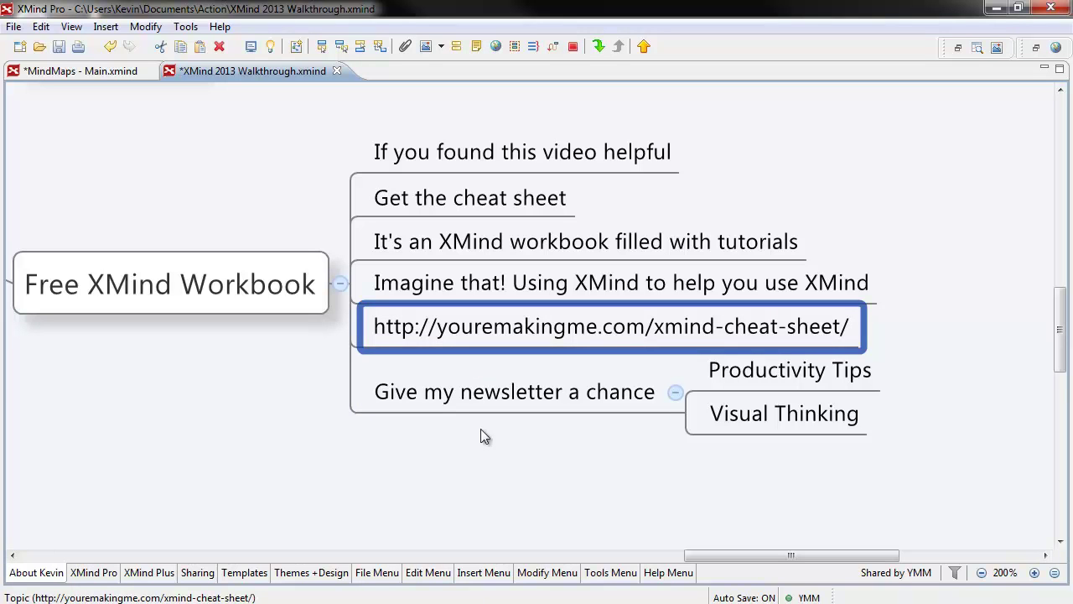
left_click(493, 405)
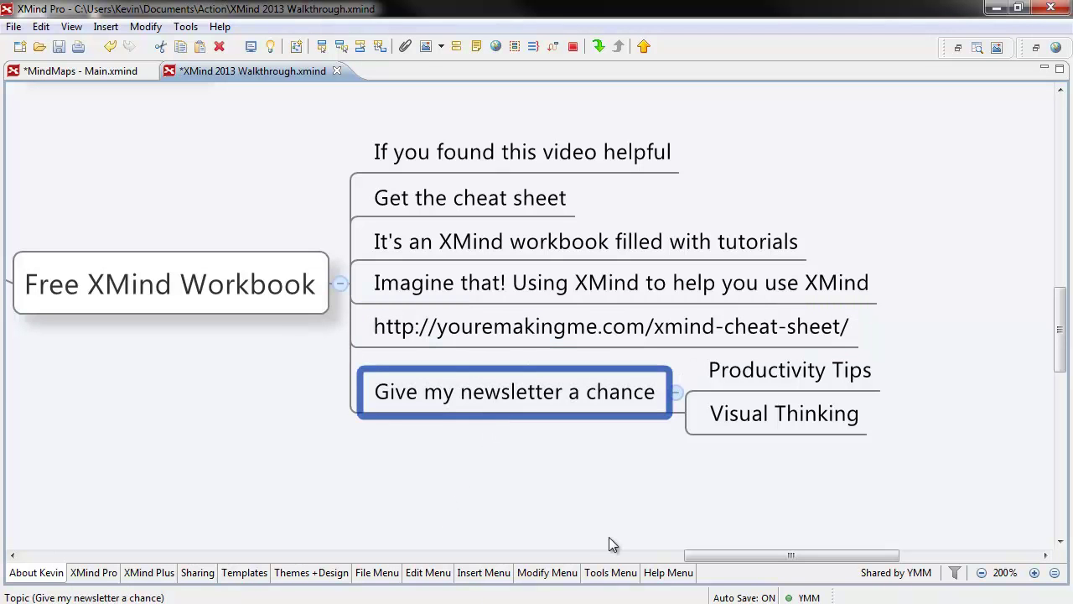